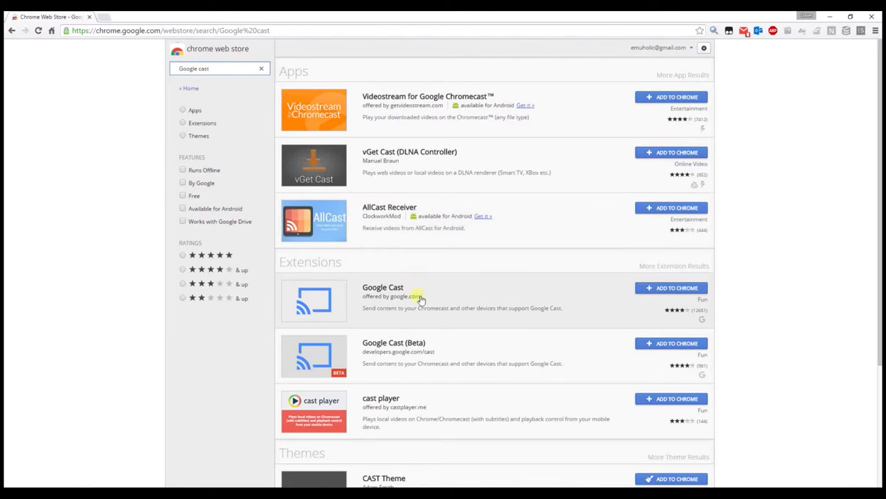
- Add the Google Cast extension to Chrome from the Web Store and confirm the prompt
{"action": "left_click", "coordinate": [674, 291]}
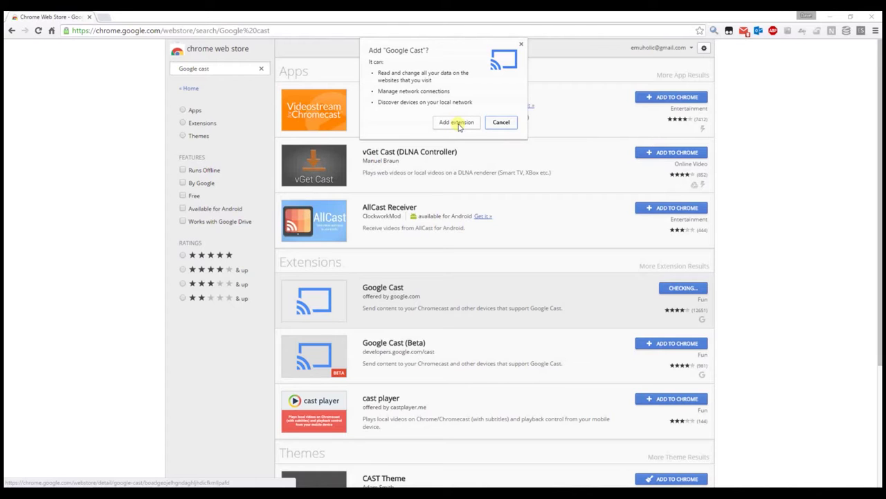
{"action": "left_click", "coordinate": [459, 124]}
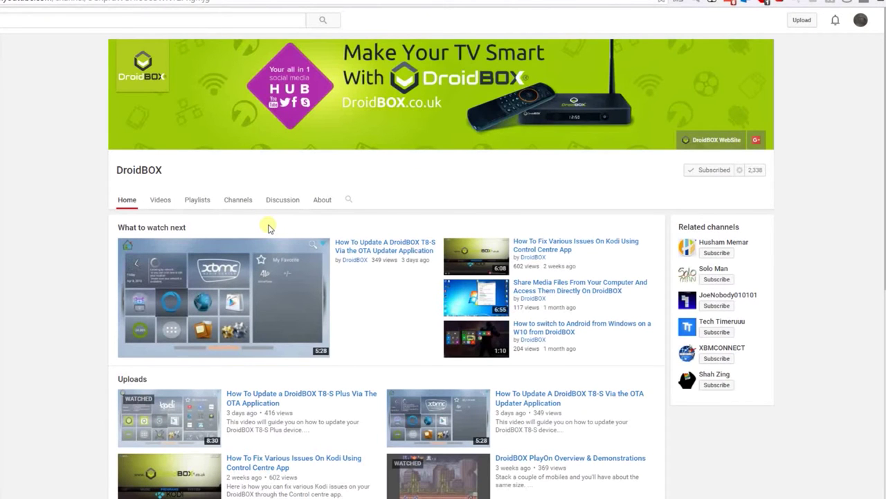
- Play 'How To Update a DroidBOX T8-S Plus Via The OTA Application' from the channel's Videos
{"action": "left_click", "coordinate": [164, 202]}
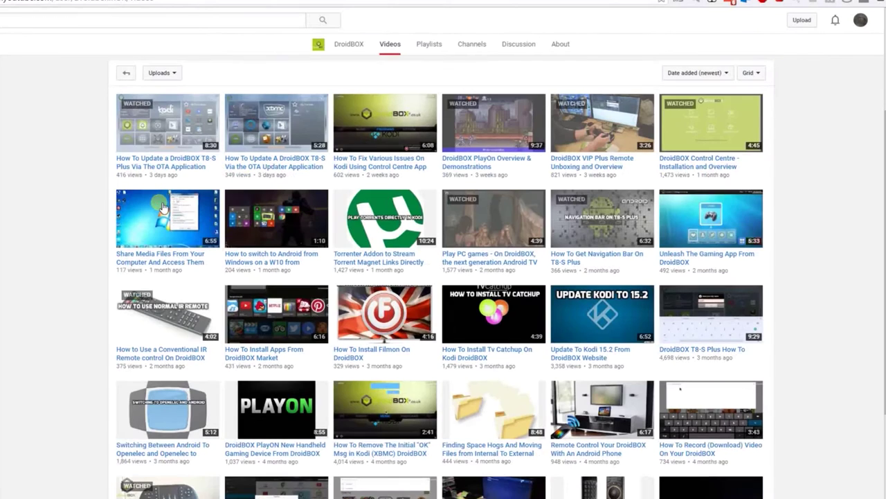
{"action": "left_click", "coordinate": [150, 149]}
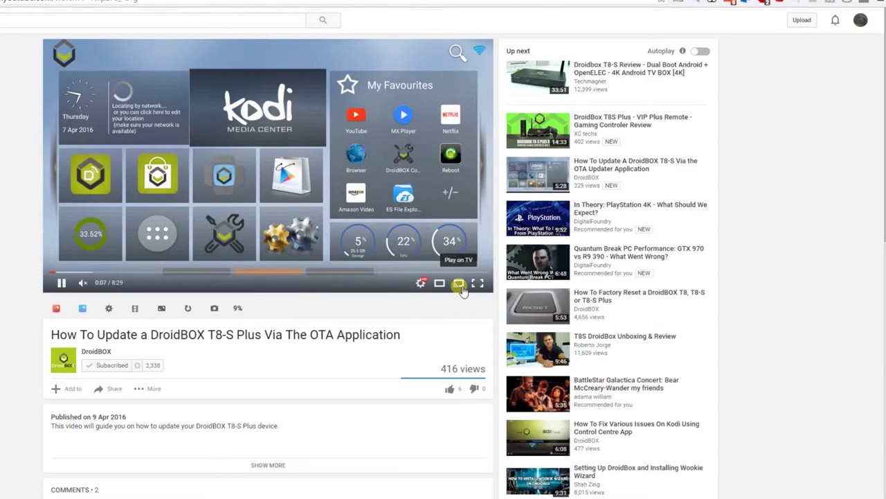
- Cast the playing OTA update video to T8SPlus, then stop the cast session
{"action": "left_click", "coordinate": [460, 285]}
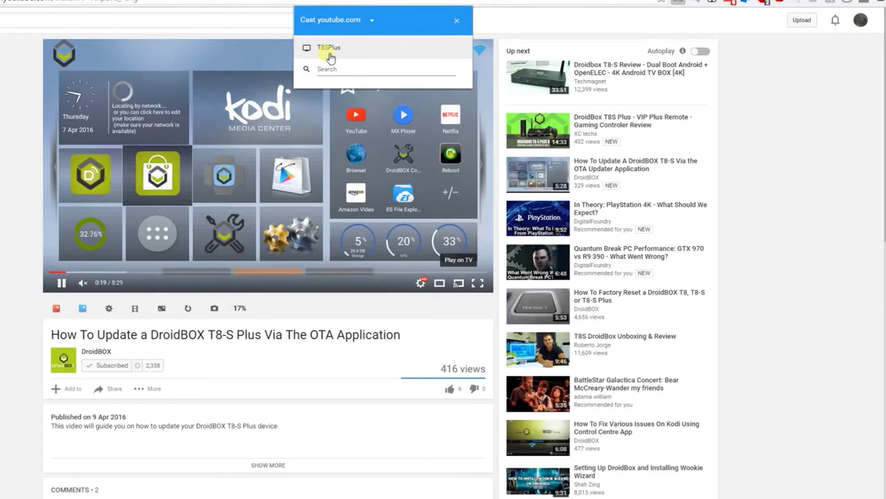
{"action": "left_click", "coordinate": [331, 48]}
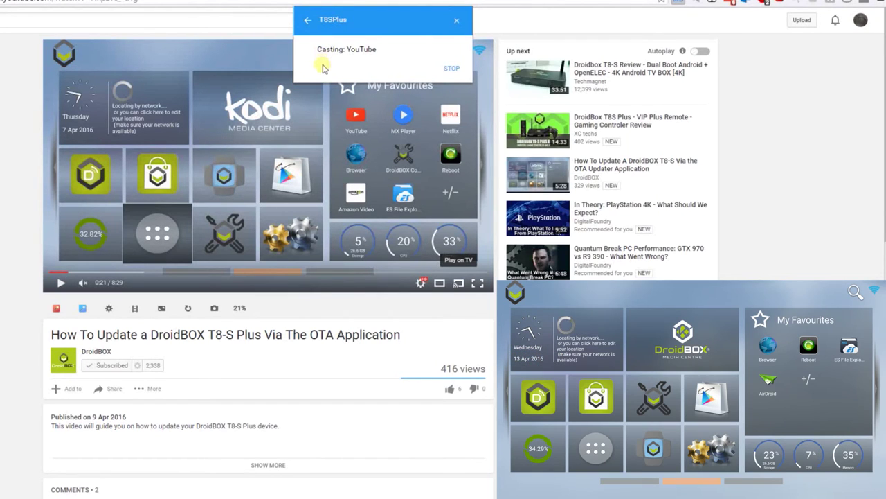
{"action": "left_click", "coordinate": [451, 70]}
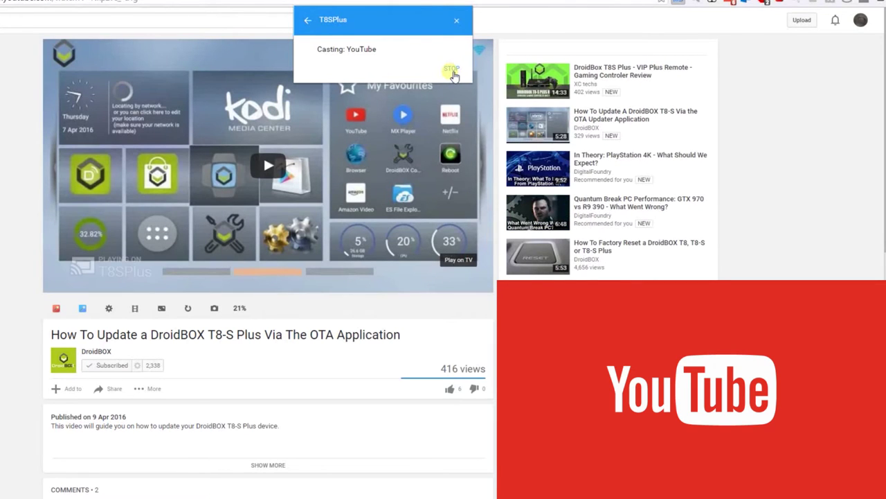
{"action": "left_click", "coordinate": [452, 72]}
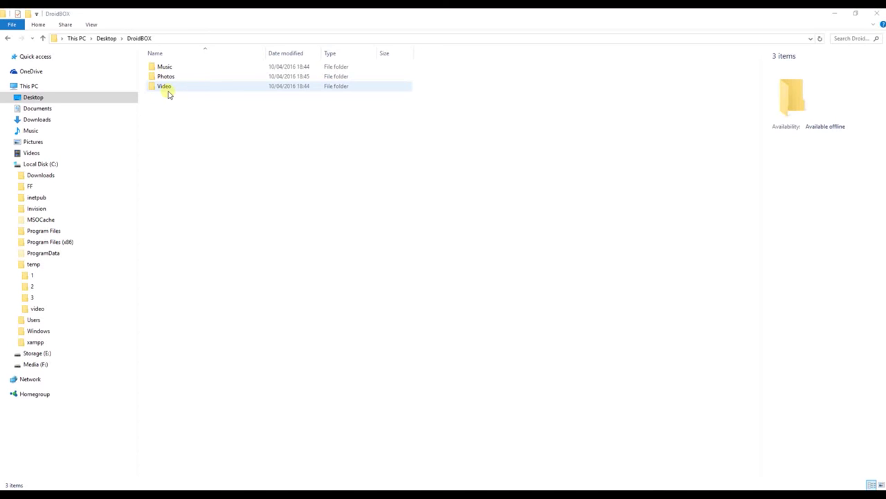
- Cast the first .mov trailer in Video to DroidBox-3929, then play and pause it
{"action": "double_click", "coordinate": [166, 86]}
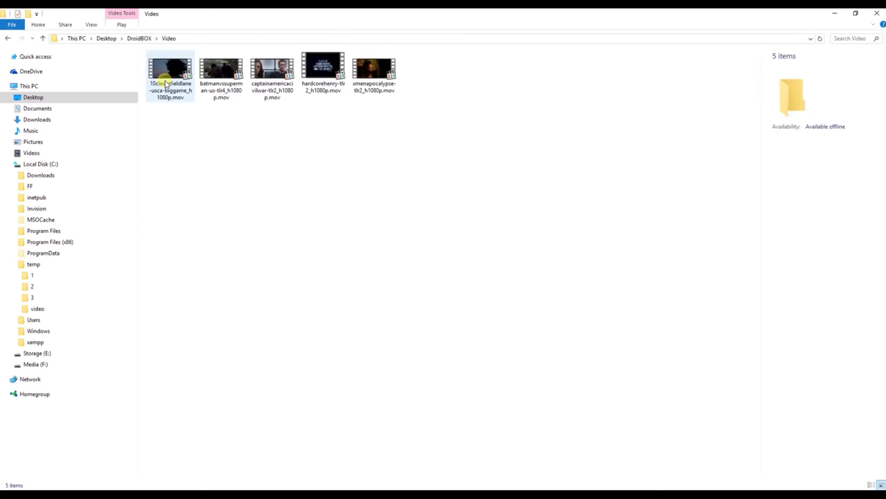
{"action": "left_click", "coordinate": [166, 83]}
{"action": "right_click", "coordinate": [166, 83]}
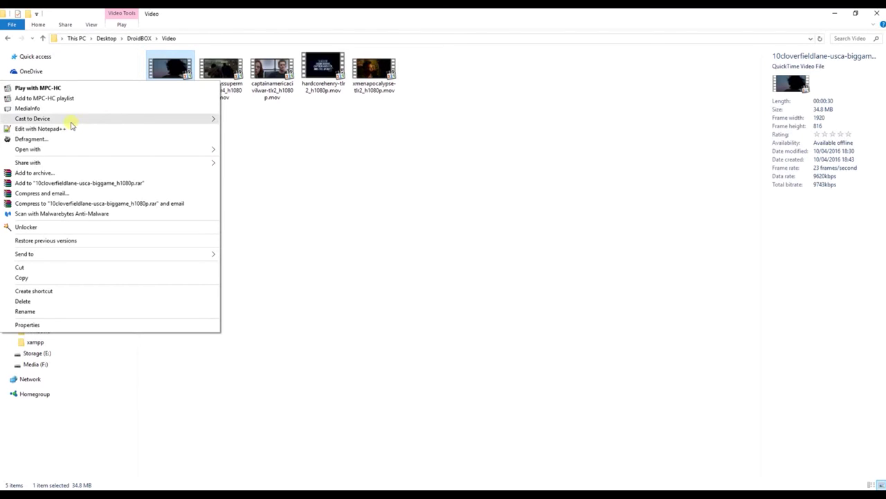
{"action": "mouse_move", "coordinate": [32, 118]}
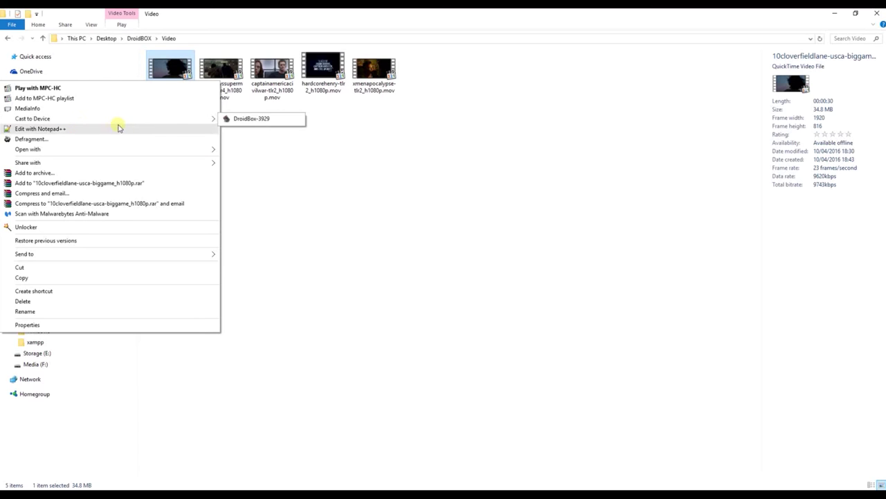
{"action": "left_click", "coordinate": [239, 119]}
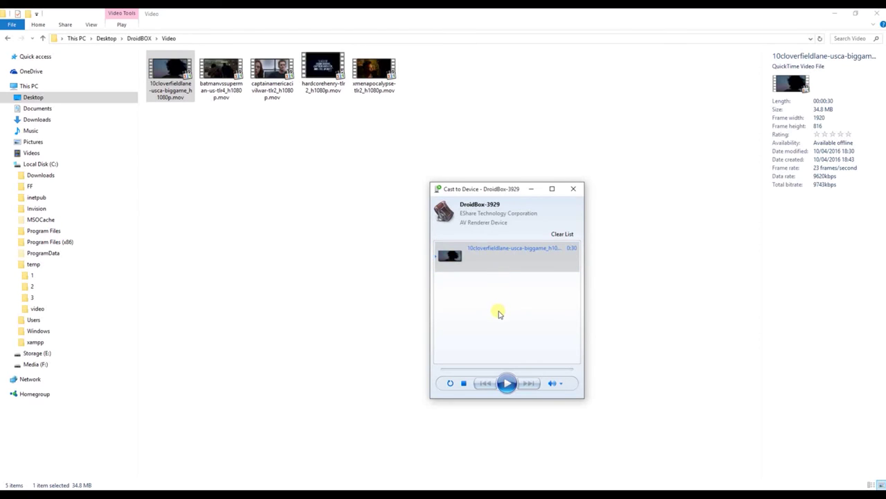
{"action": "left_click", "coordinate": [507, 383]}
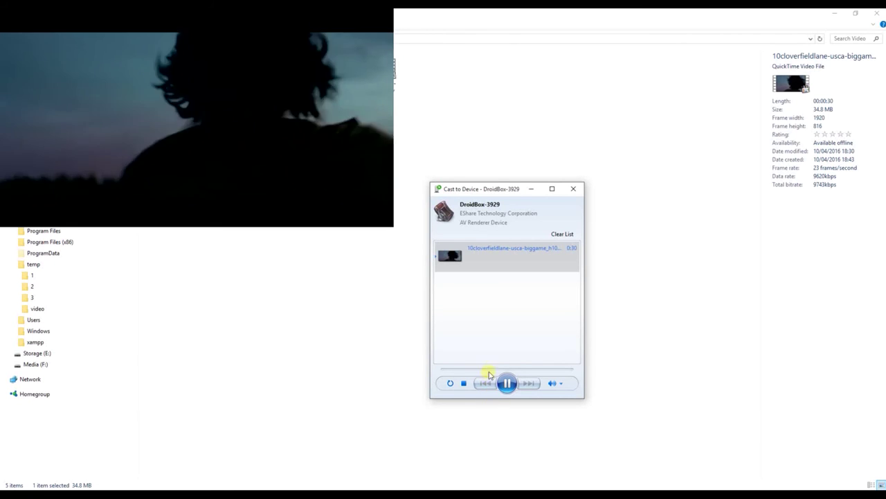
{"action": "left_click", "coordinate": [464, 385]}
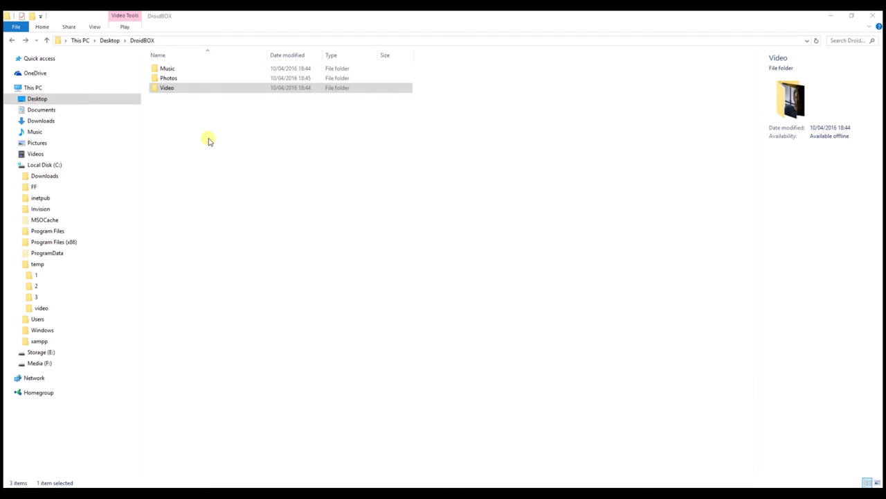
- Cast Sick_To_The_Back_Teeth_-_01_-_Devotional_1.mp3 from the Music folder to DroidBox-3929
{"action": "double_click", "coordinate": [167, 70]}
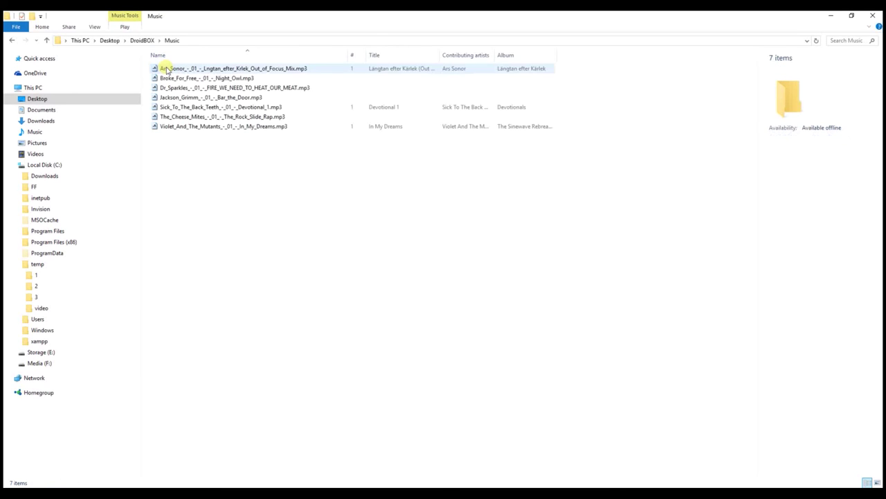
{"action": "right_click", "coordinate": [166, 107]}
{"action": "mouse_move", "coordinate": [41, 161]}
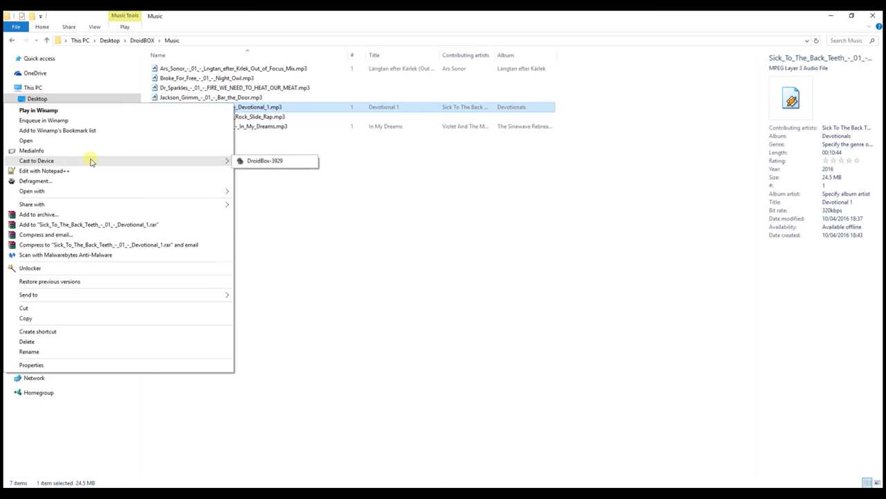
{"action": "left_click", "coordinate": [265, 160]}
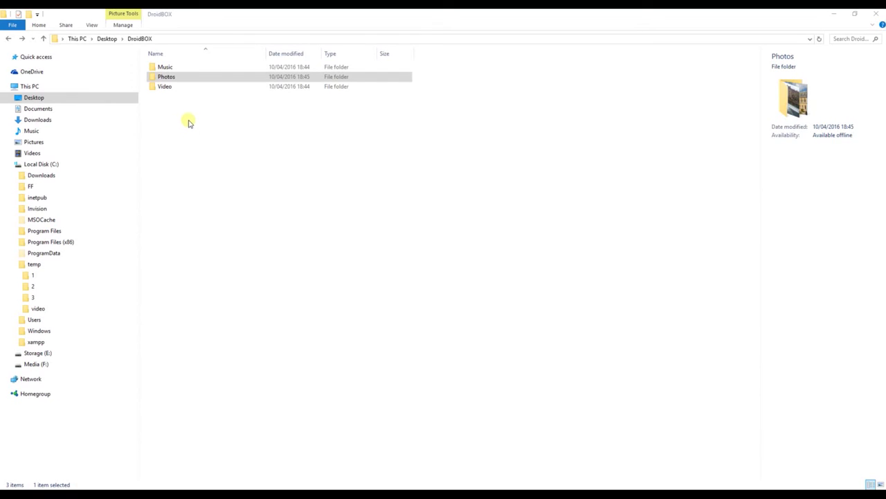
- Cast the last photo in Photos, IMG_20160325_140923278.jpg, to DroidBox-3929
{"action": "double_click", "coordinate": [167, 78]}
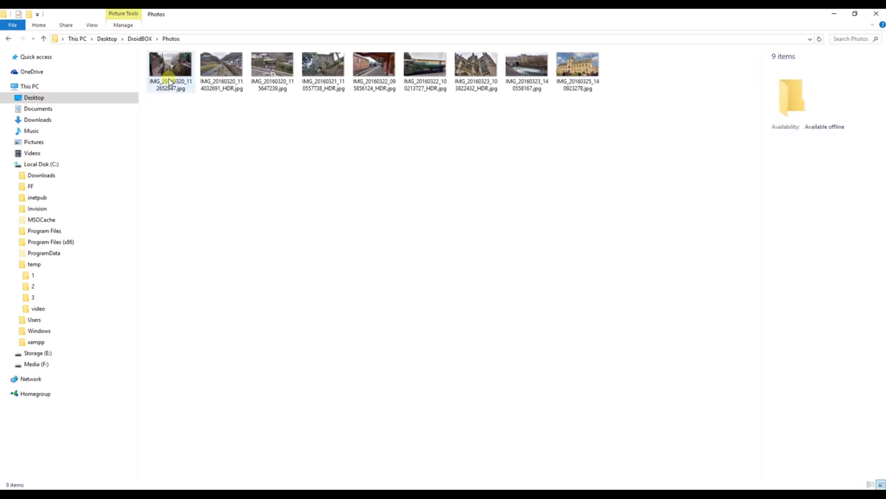
{"action": "right_click", "coordinate": [566, 83]}
{"action": "mouse_move", "coordinate": [415, 158]}
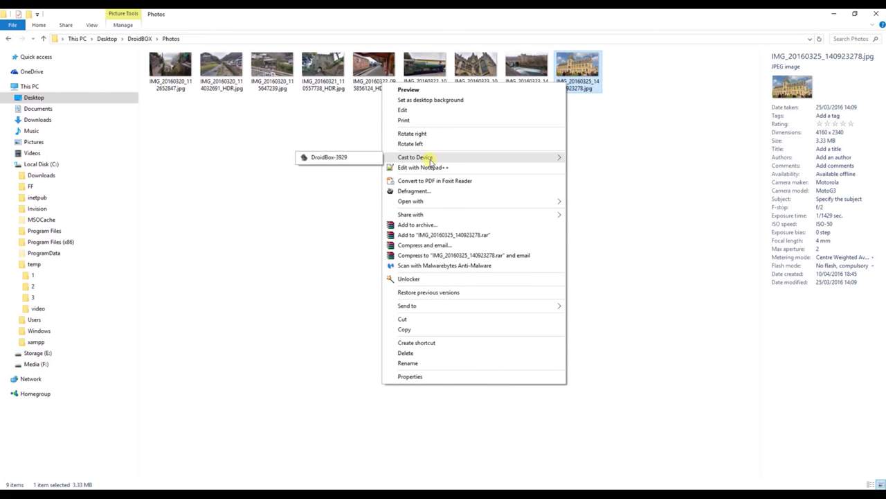
{"action": "left_click", "coordinate": [325, 157]}
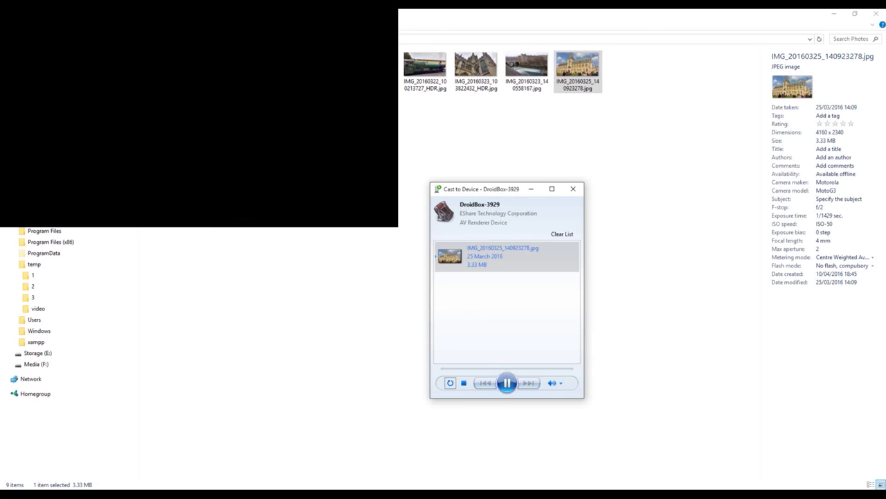